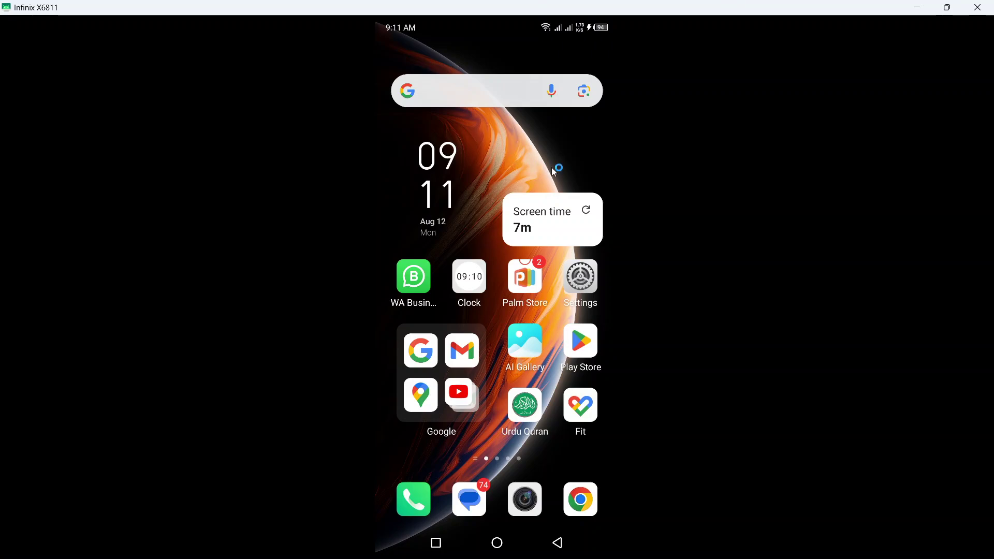
Swipe to the next home page and open the Social apps folder.
drag(559, 169, 425, 171)
click(544, 268)
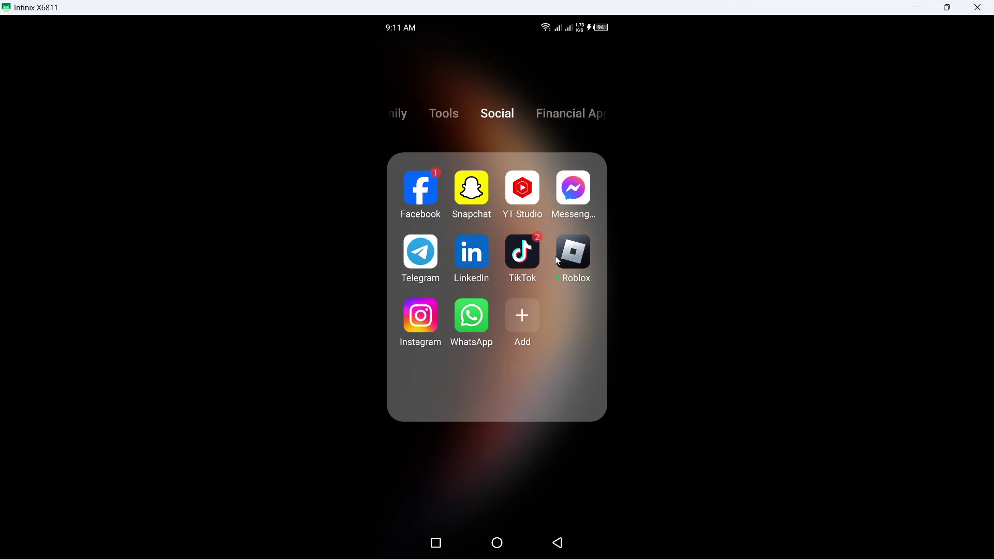
Launch Telegram, enter the Wallet bot chat and start its Wallet mini app.
click(432, 264)
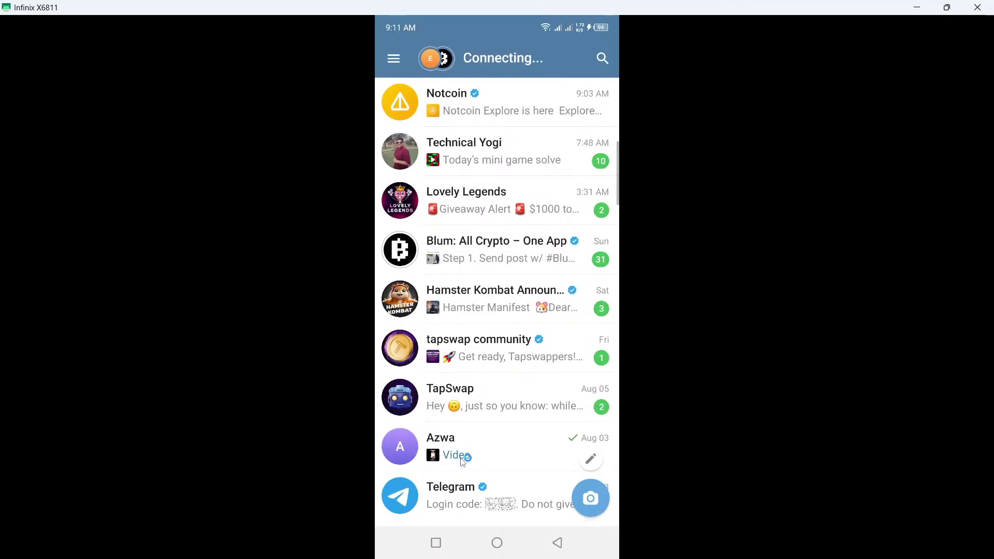
scroll(490, 358, down, 1)
scroll(490, 359, down, 3)
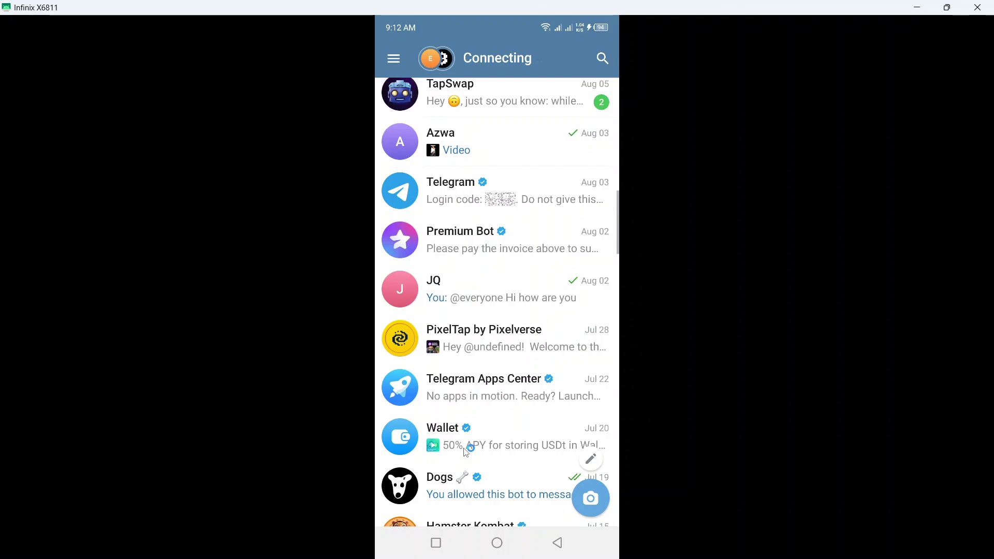
click(482, 426)
click(412, 511)
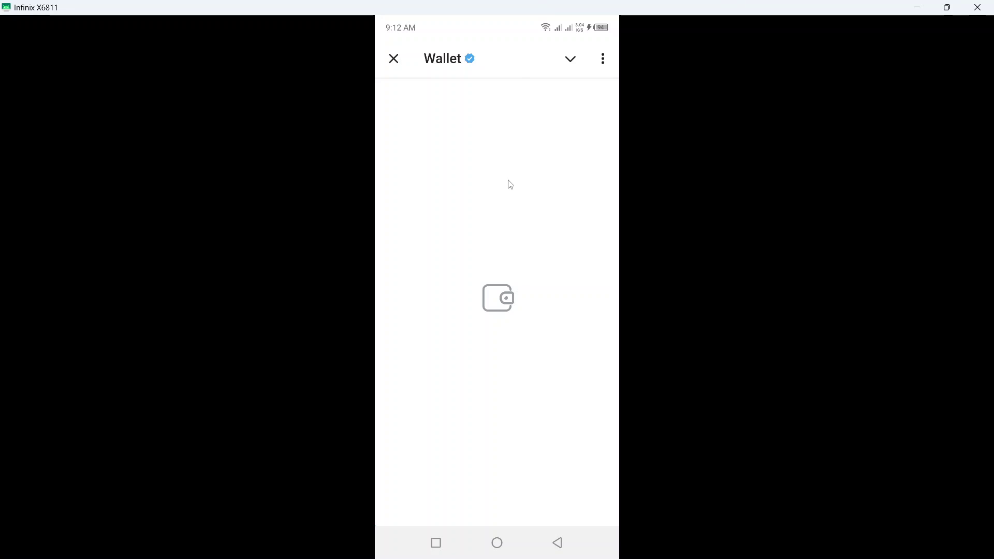
Dismiss the loading Wallet mini app, then launch the 'Get 50% APY' offer from the chat.
click(570, 62)
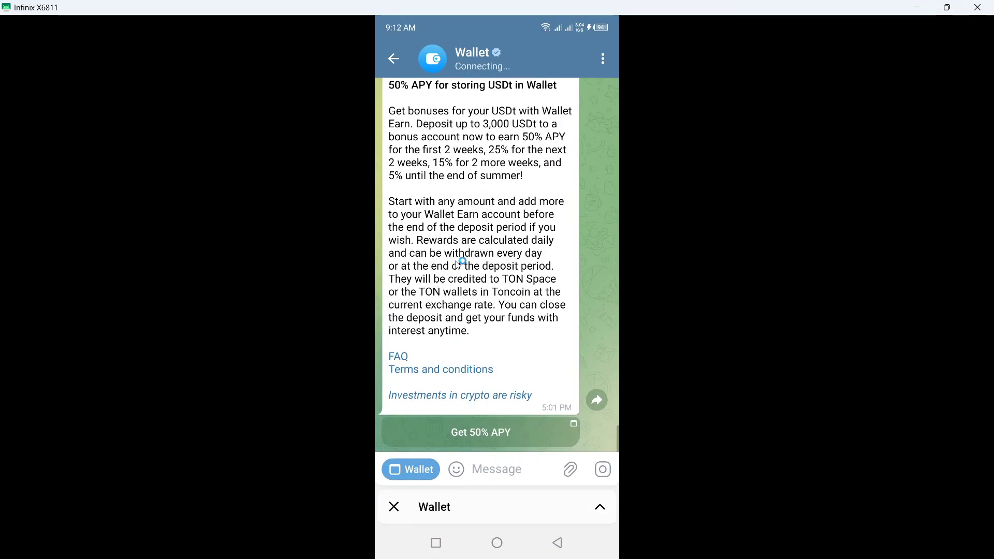
click(419, 469)
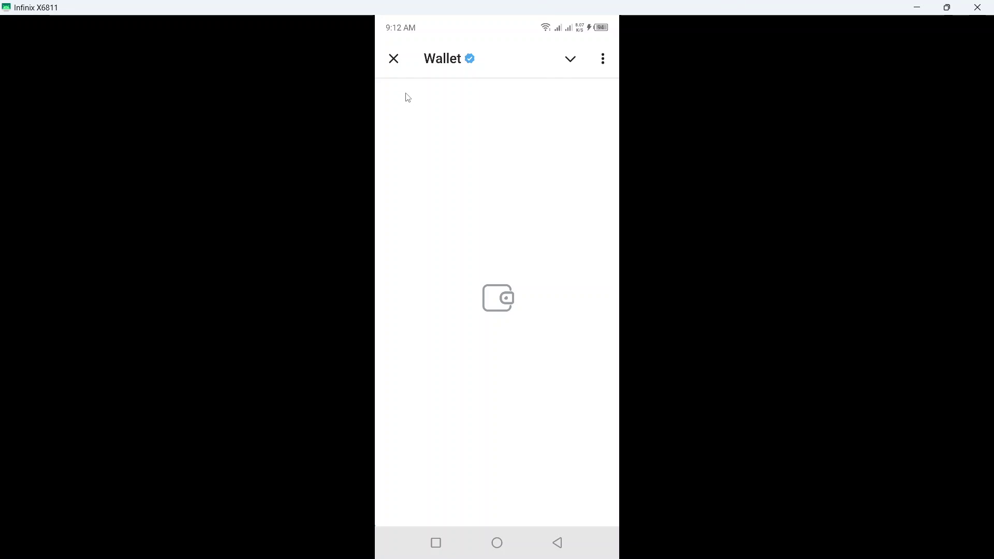
click(394, 59)
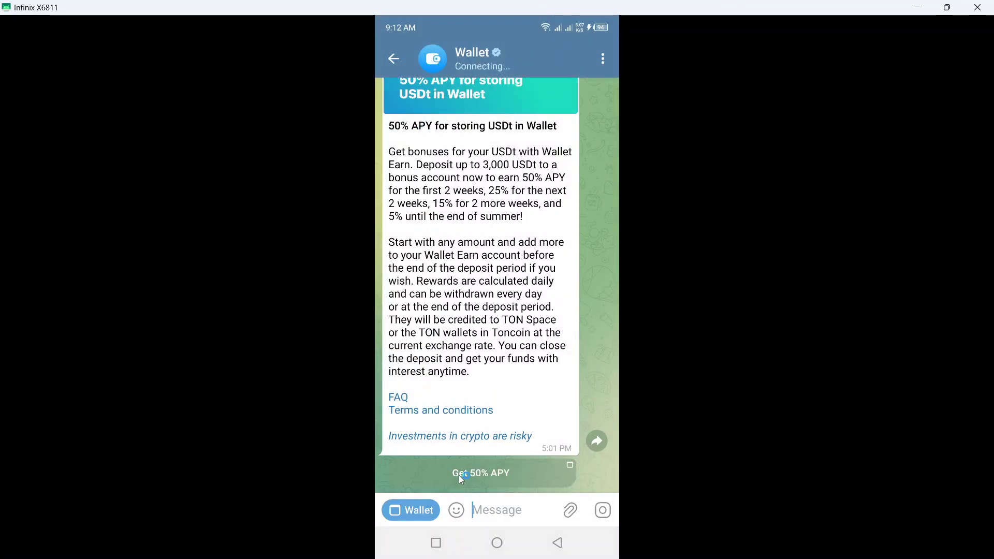
click(421, 512)
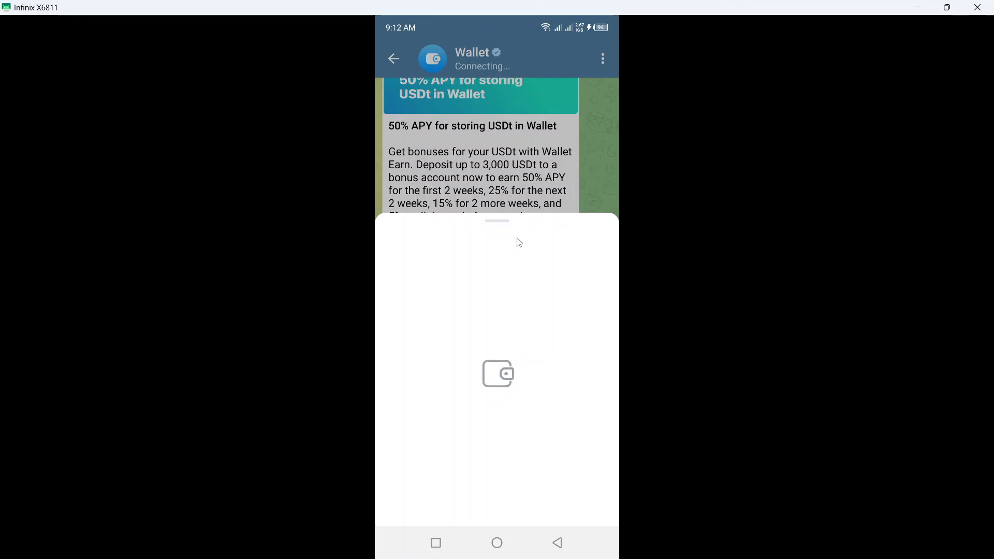
Back out of the Wallet sheet and chat, then return to the main Android home page.
click(556, 542)
click(556, 543)
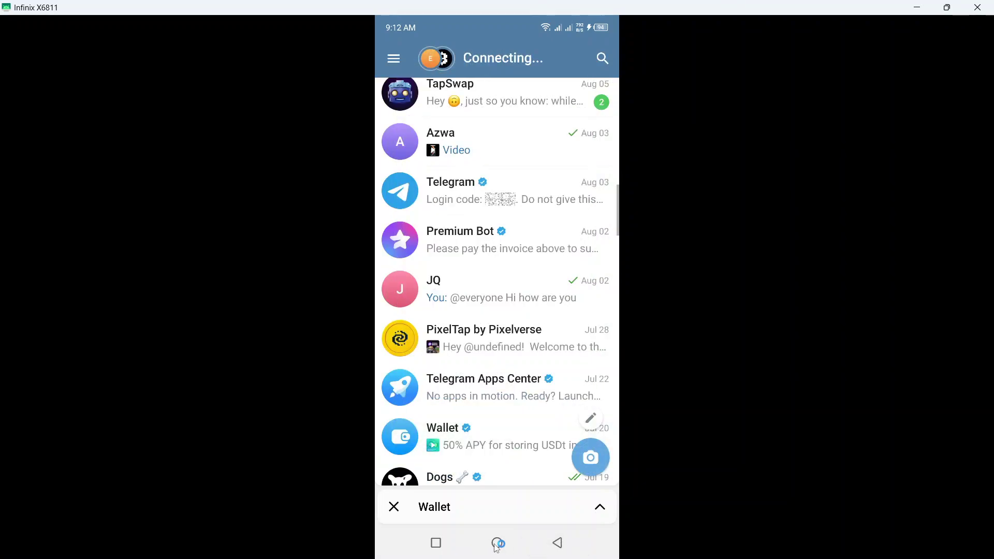
click(497, 543)
click(497, 544)
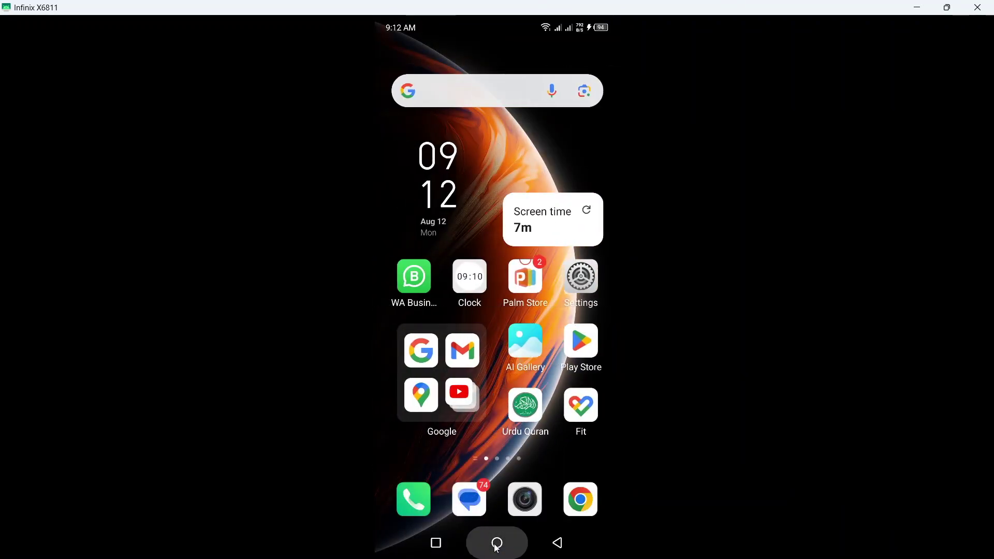